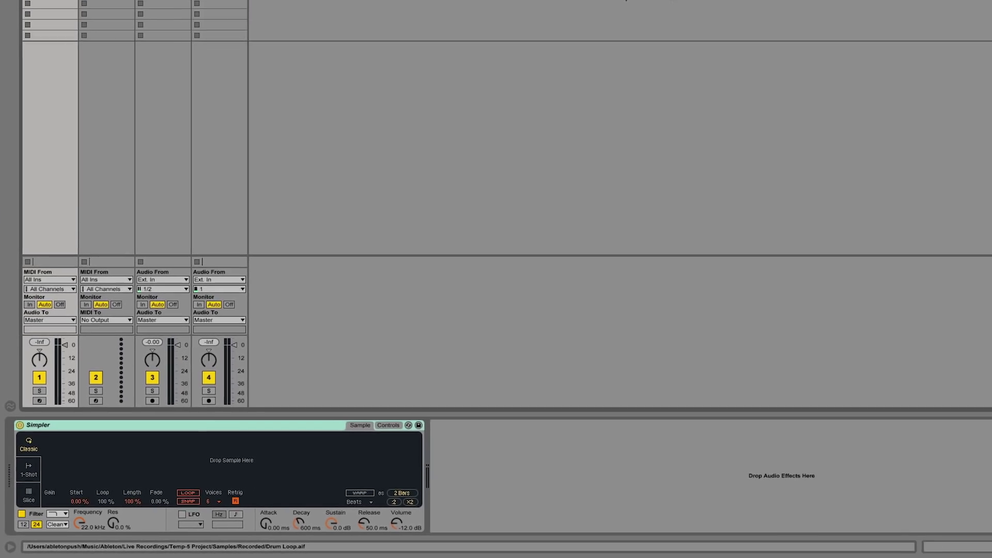
# Step: Load Drum Loop.aif into track 1's Simpler and show its waveform in the large editor
pyautogui.moveTo(626, 0); pyautogui.dragTo(164, 485)
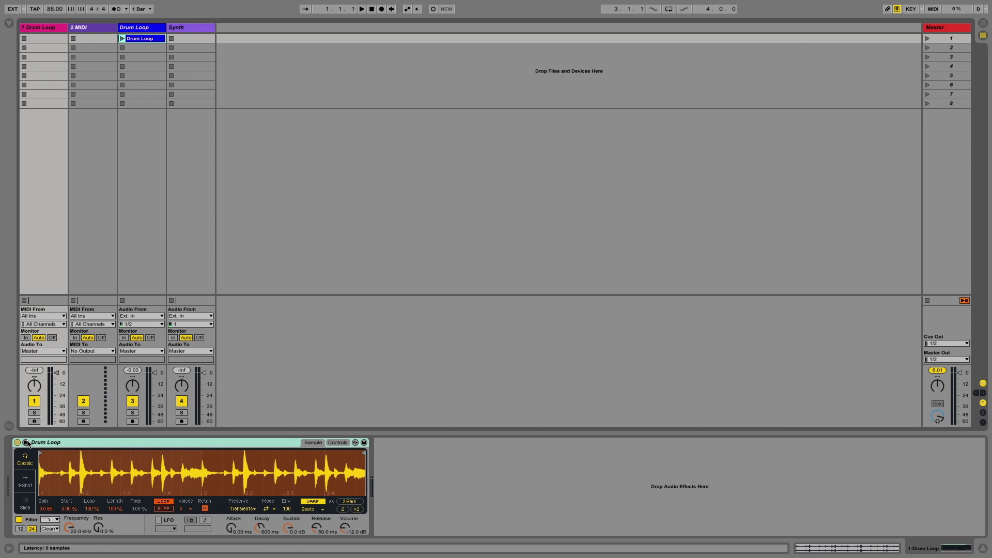
pyautogui.click(26, 442)
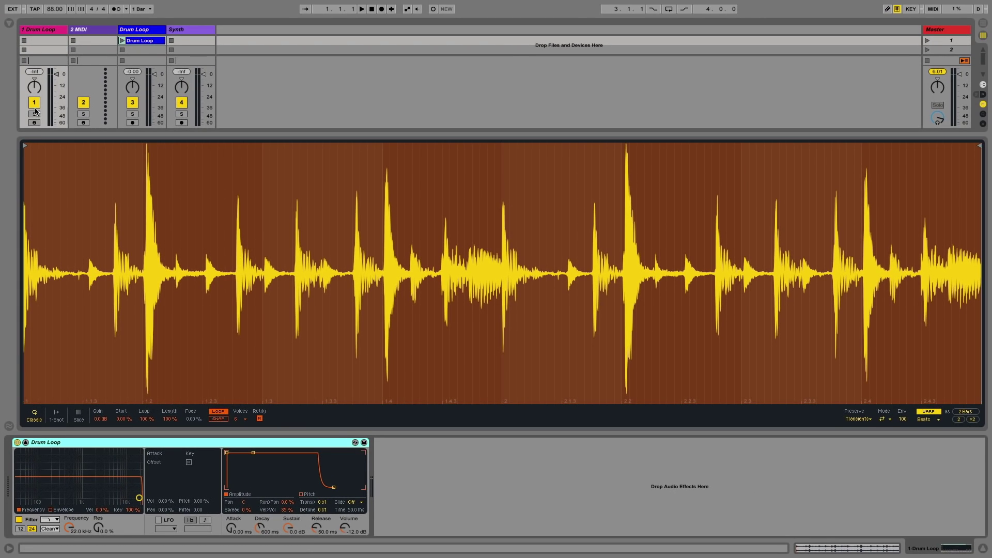
# Step: Arm track 1 and trigger the Drum Loop sample with the A key to hear it
pyautogui.click(40, 66)
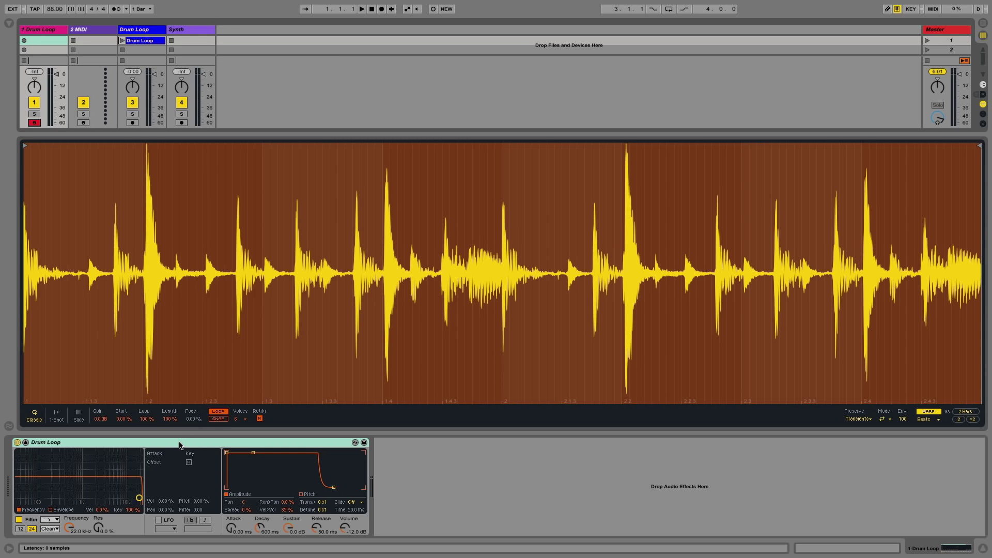
pyautogui.press('a')
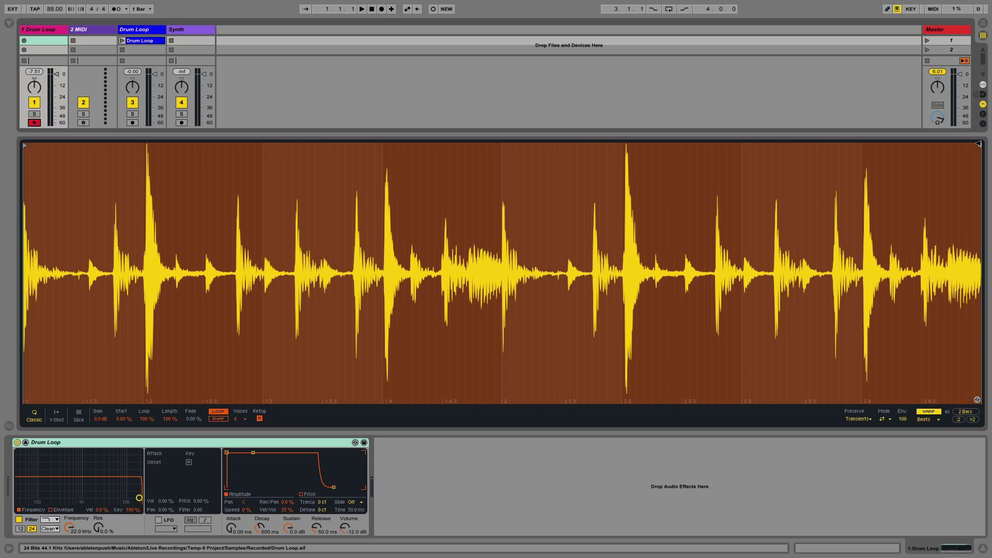
# Step: Trim the Drum Loop's end marker to bar 2, audition it, then shorten it to the first two beats
pyautogui.moveTo(978, 143)
pyautogui.mouseDown()
pyautogui.moveTo(826, 118)
pyautogui.moveTo(498, 104)
pyautogui.mouseUp()
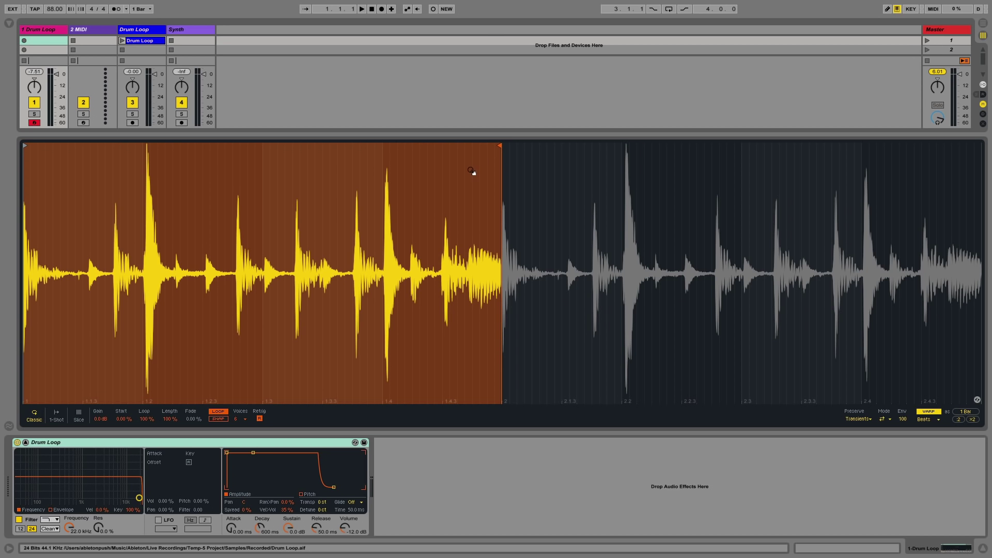
pyautogui.moveTo(471, 170); pyautogui.dragTo(471, 289)
pyautogui.moveTo(705, 146); pyautogui.dragTo(708, 146)
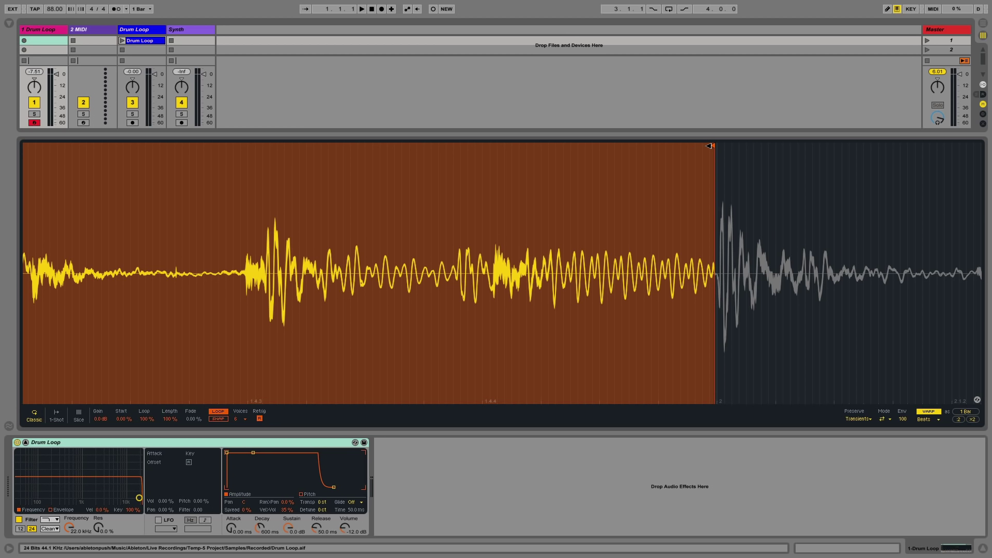
pyautogui.moveTo(679, 177); pyautogui.dragTo(679, 77)
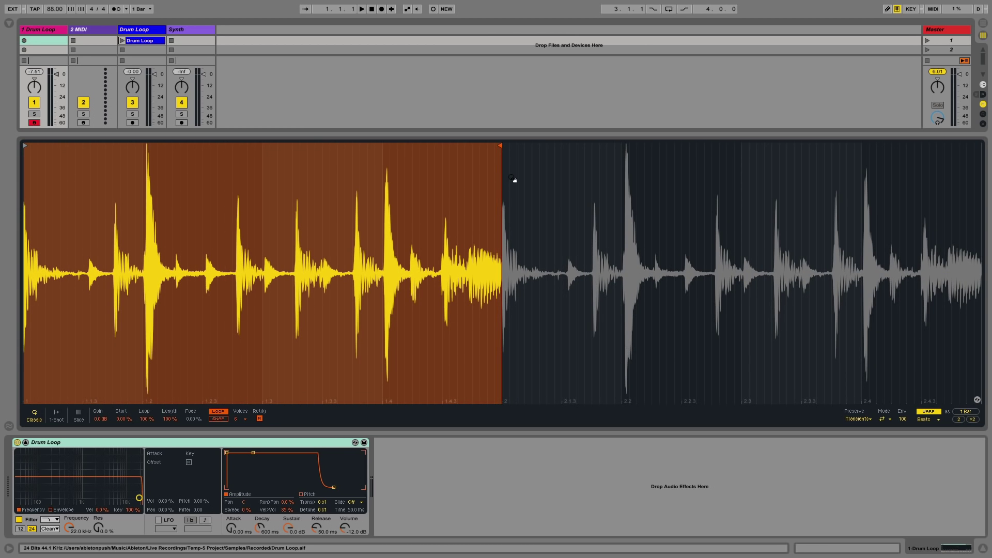
pyautogui.press('a')
pyautogui.moveTo(497, 146)
pyautogui.mouseDown()
pyautogui.moveTo(349, 107)
pyautogui.moveTo(262, 100)
pyautogui.mouseUp()
pyautogui.press('space')
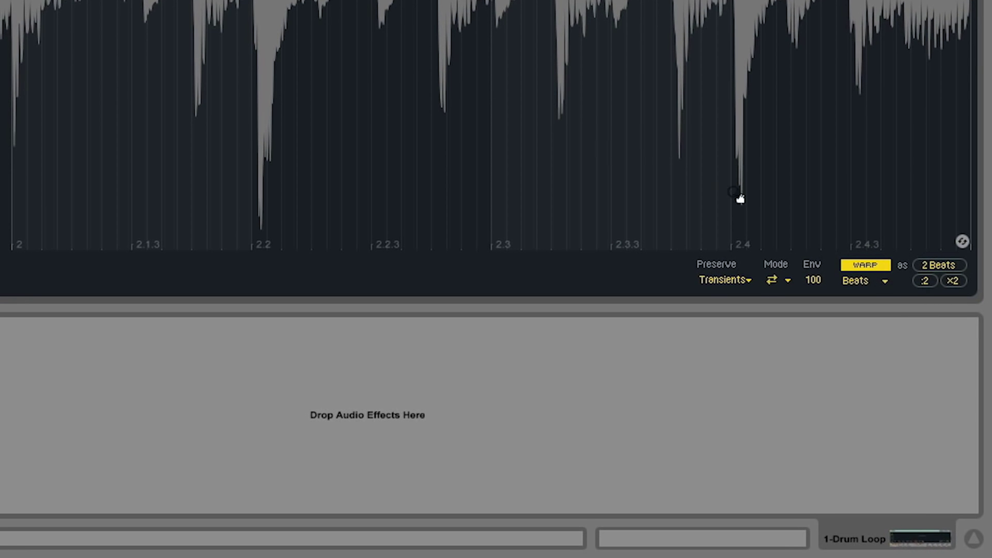
pyautogui.click(870, 278)
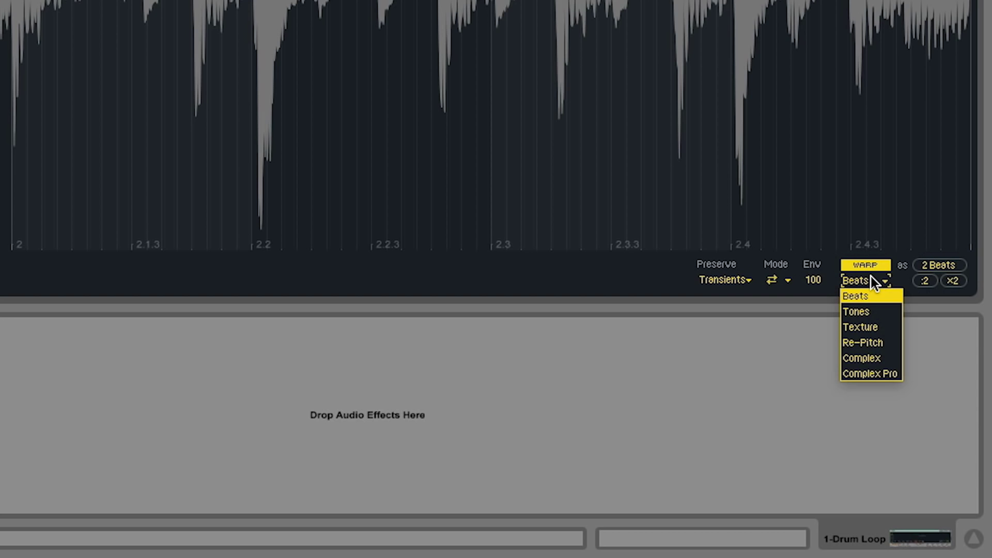
pyautogui.click(871, 278)
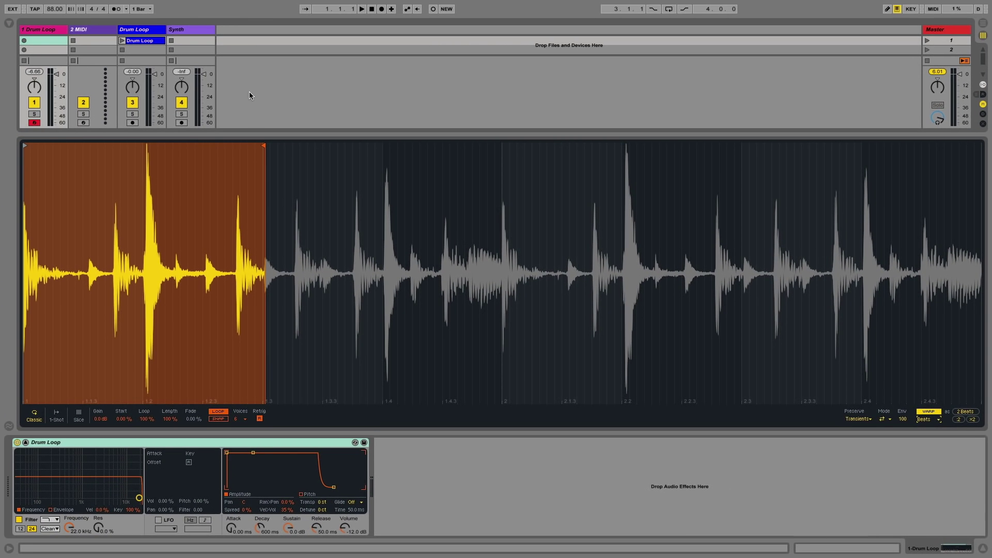
# Step: Collapse Simpler's view, record a new 1 Synth clip on the armed Synth track, then disarm it
pyautogui.click(25, 442)
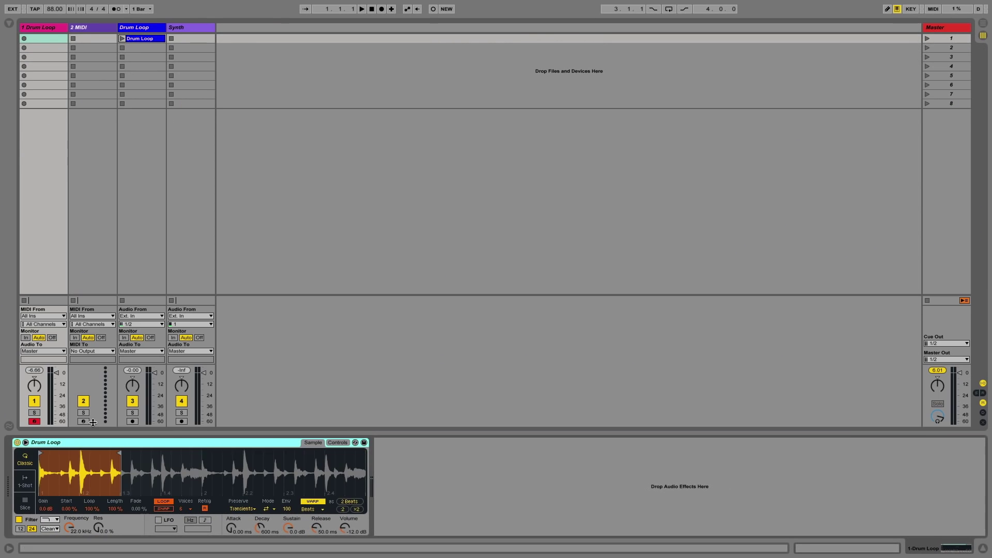
pyautogui.click(184, 423)
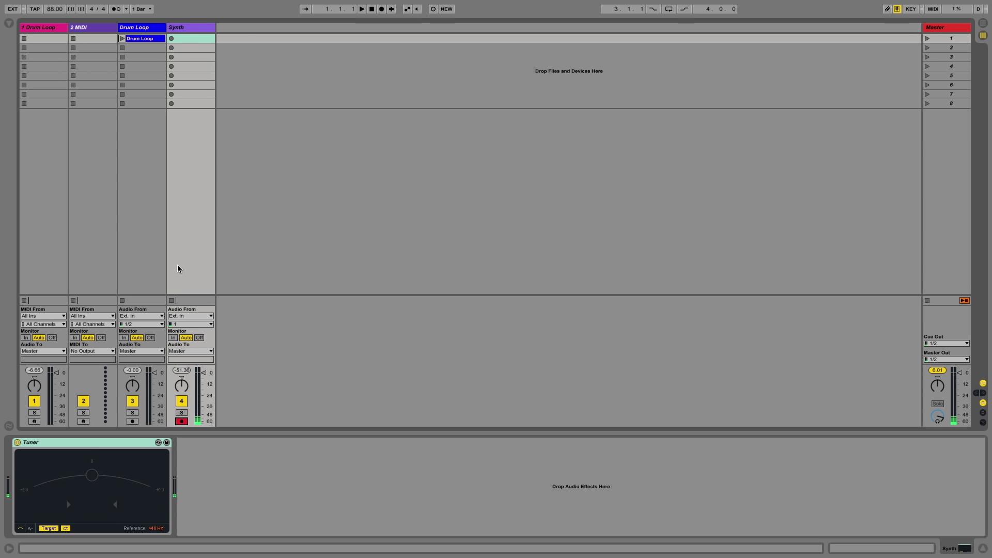
pyautogui.click(172, 38)
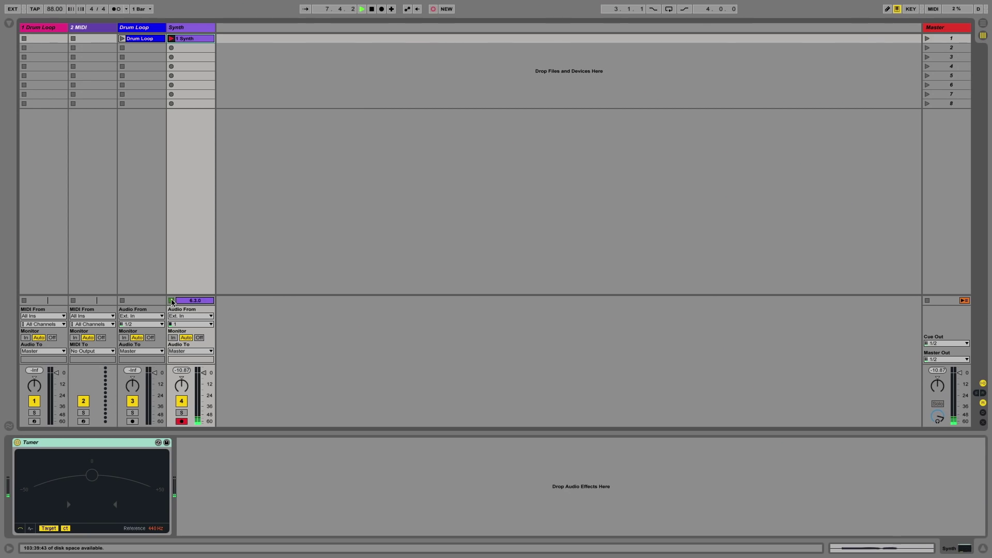
pyautogui.click(172, 301)
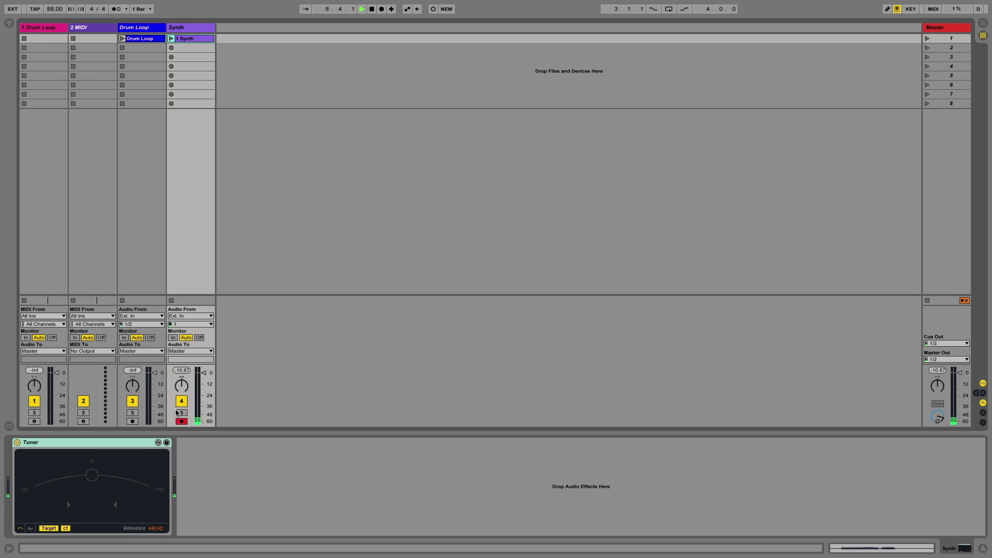
pyautogui.click(182, 422)
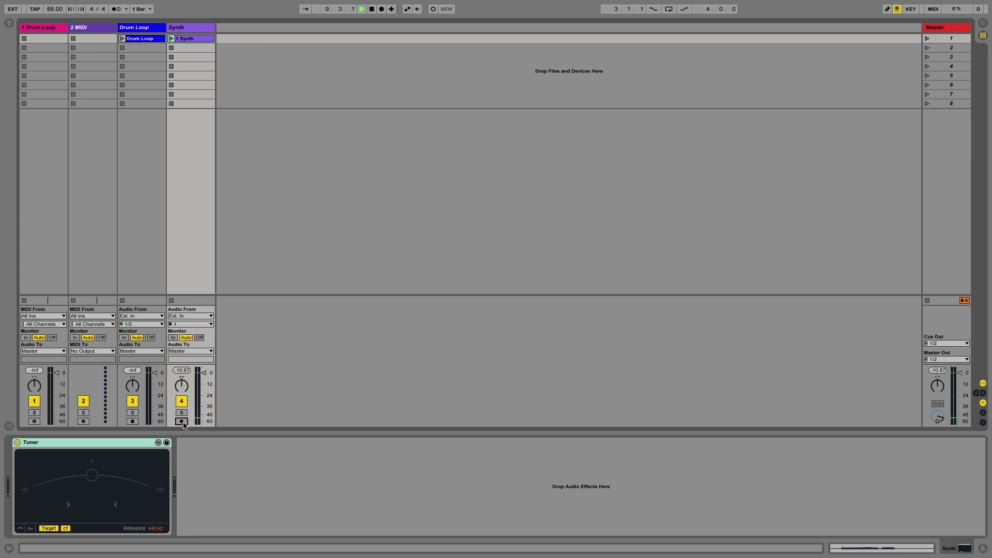
# Step: Add a new Simpler to the 2 MIDI track, load the 1 Synth clip into it, and hide the browser
pyautogui.click(9, 24)
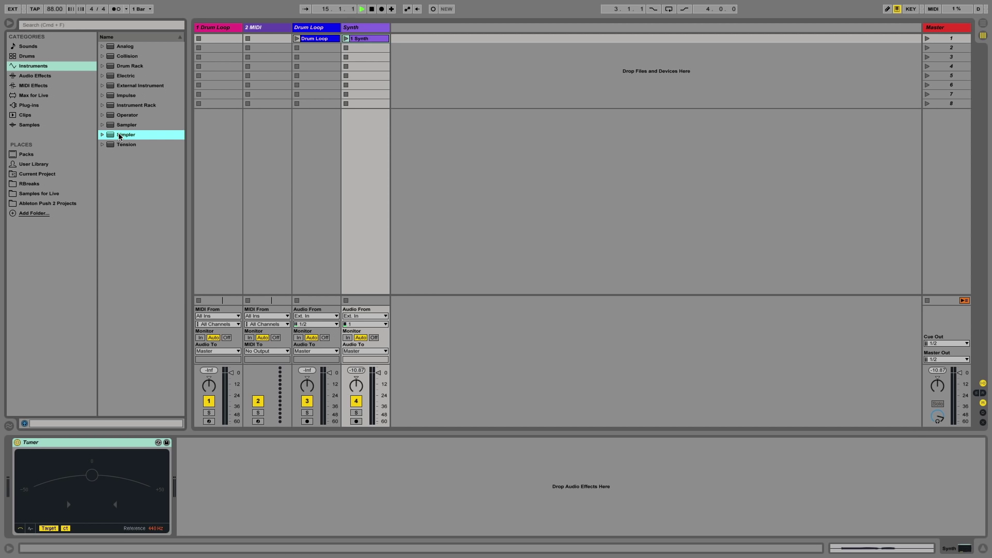
pyautogui.moveTo(119, 136); pyautogui.dragTo(268, 30)
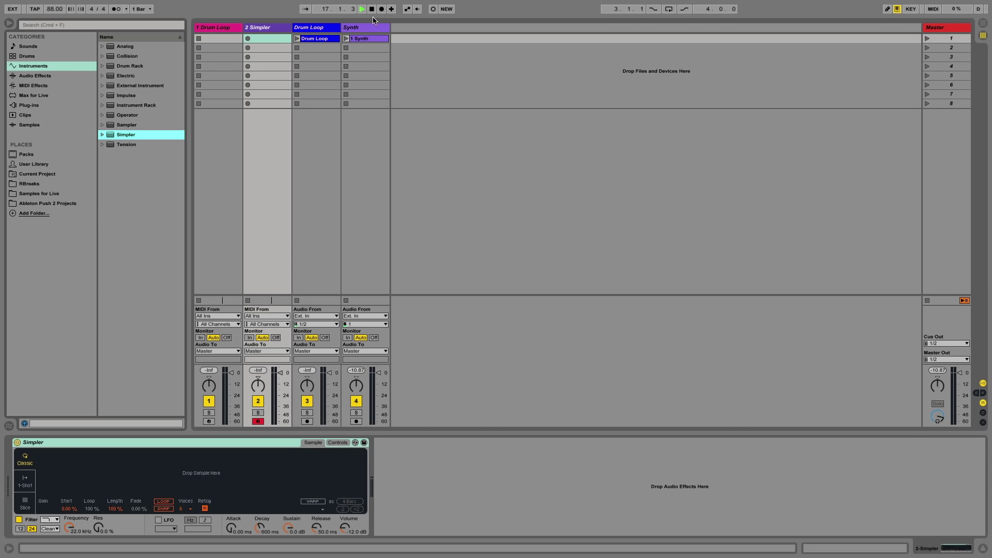
pyautogui.click(374, 39)
pyautogui.moveTo(374, 39); pyautogui.dragTo(193, 479)
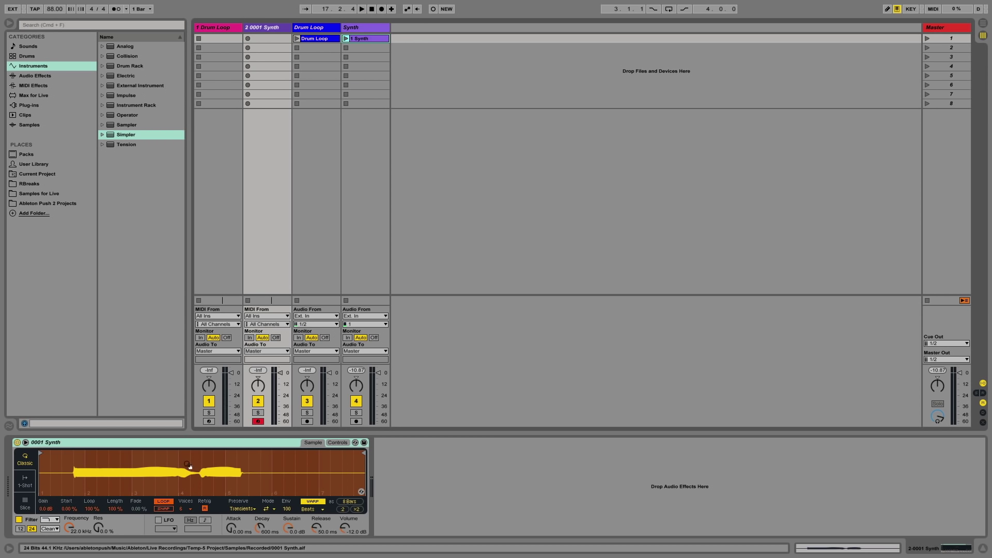
pyautogui.click(11, 24)
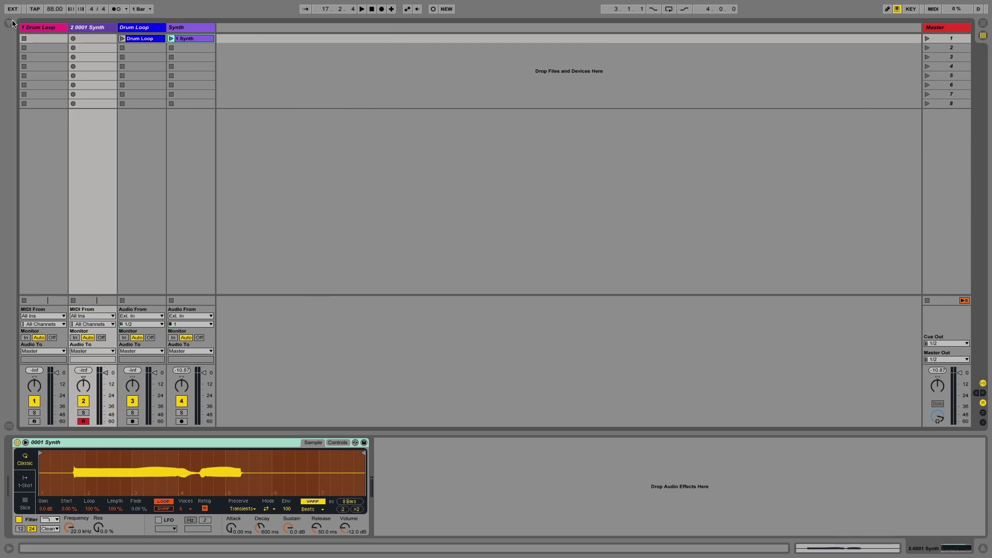
# Step: In the enlarged view, start the 0001 Synth sample at the note onset and end it just after the tail
pyautogui.click(25, 443)
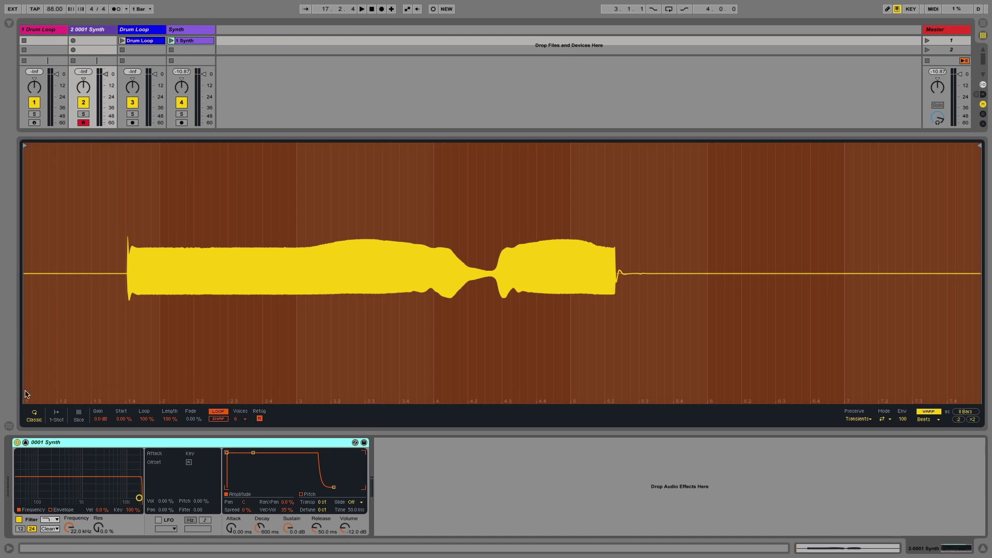
pyautogui.moveTo(121, 164); pyautogui.dragTo(128, 163)
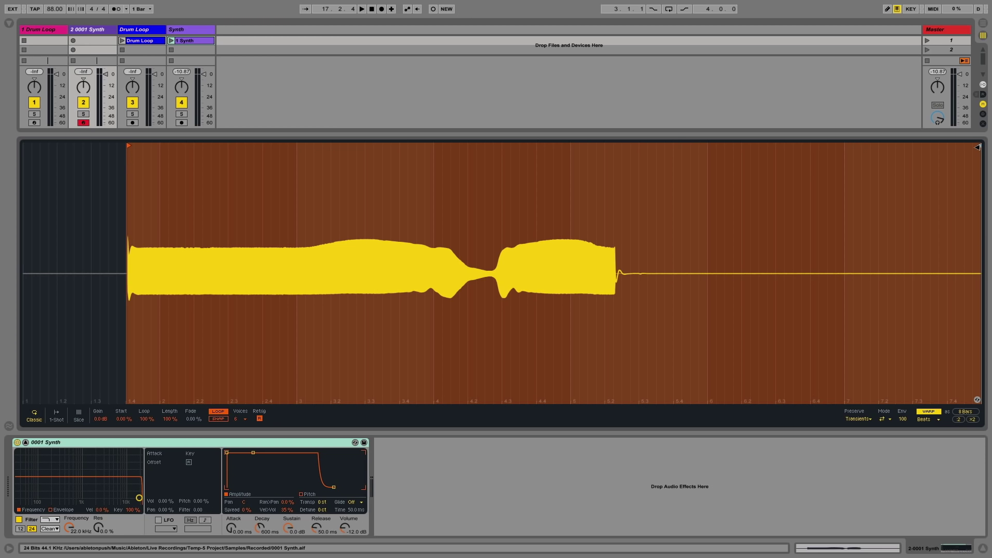
pyautogui.moveTo(978, 145); pyautogui.dragTo(613, 119)
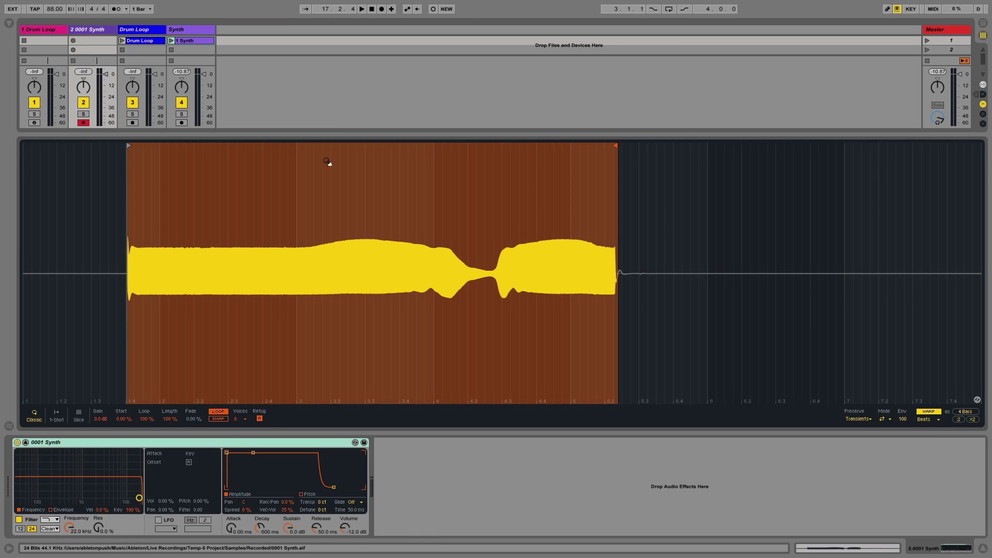
pyautogui.scroll(5, 136, 173)
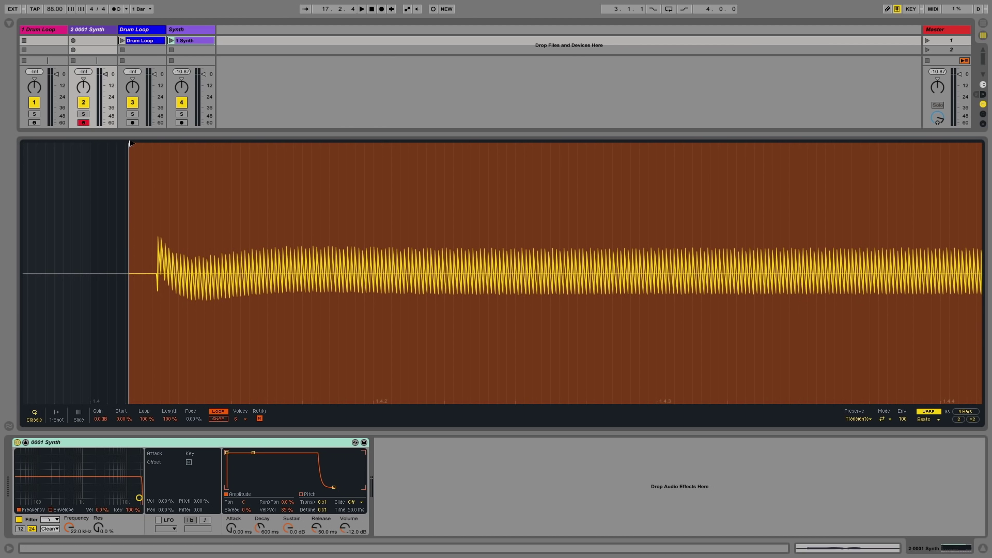
pyautogui.scroll(-6, 599, 174)
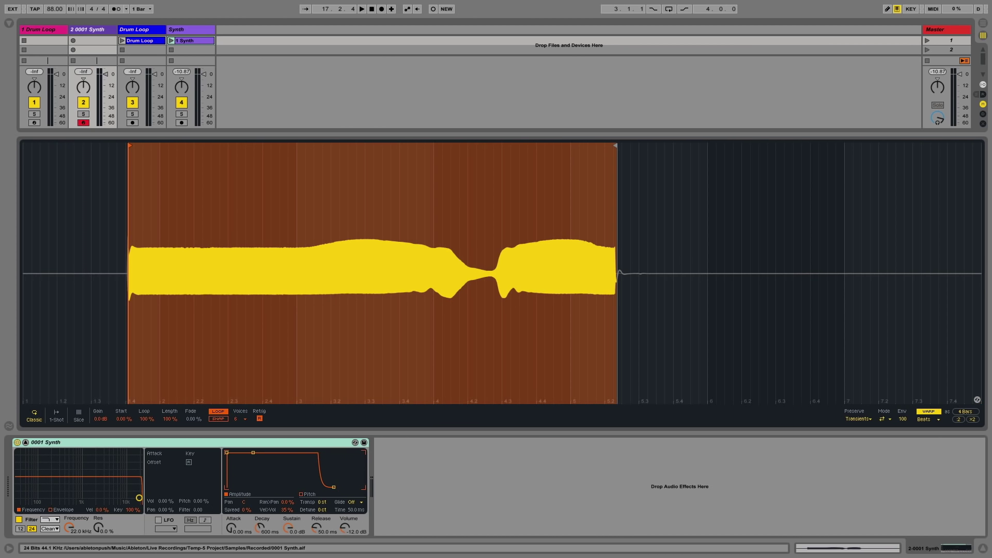
pyautogui.scroll(5, 599, 174)
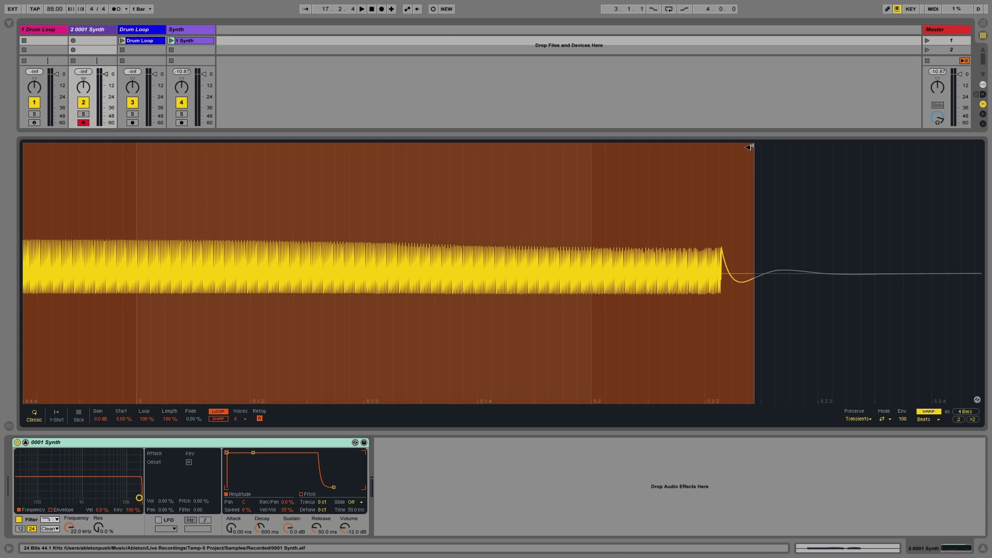
pyautogui.moveTo(750, 143); pyautogui.dragTo(716, 144)
pyautogui.scroll(-6, 610, 175)
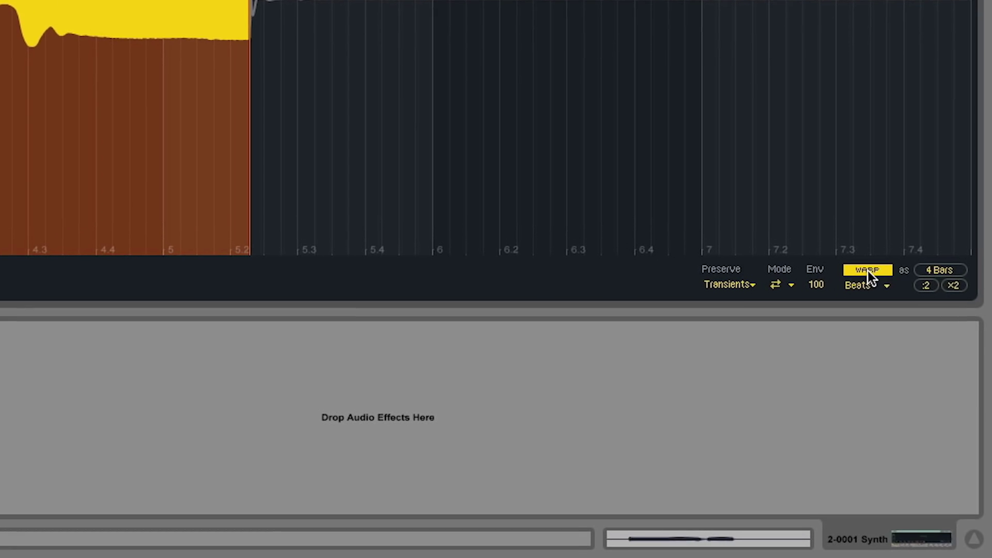
# Step: Turn off WARP for the 0001 Synth sample and play notes to audition it
pyautogui.click(866, 269)
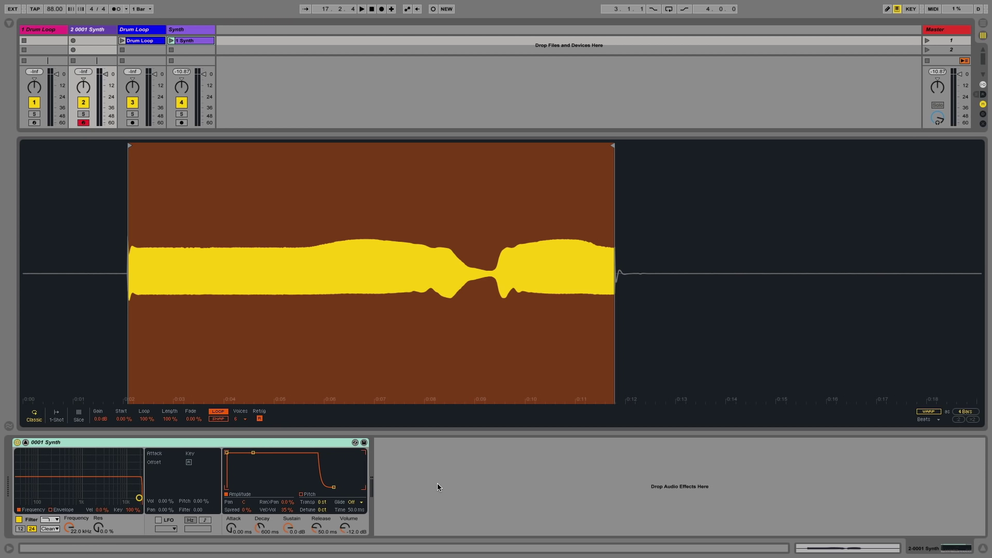
pyautogui.press('a')
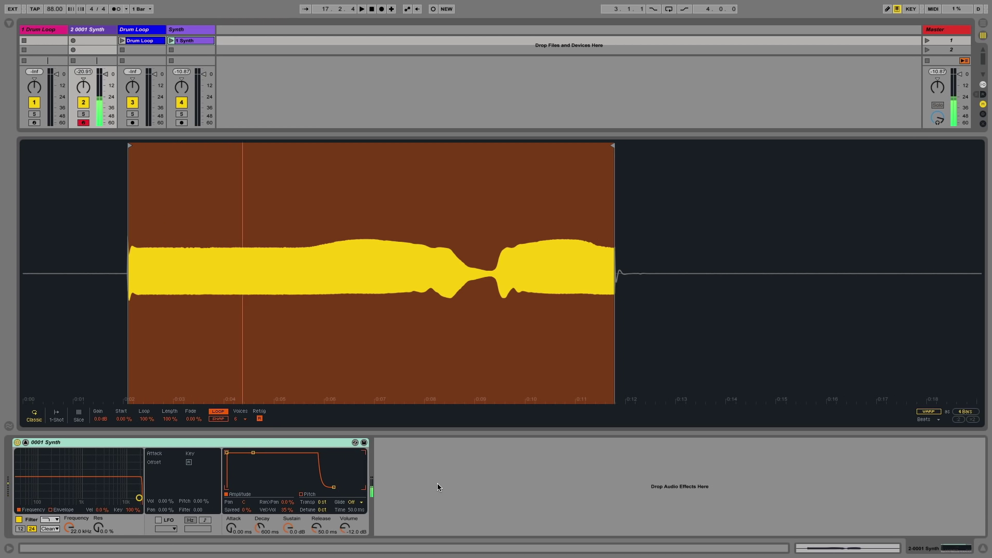
pyautogui.press('a')
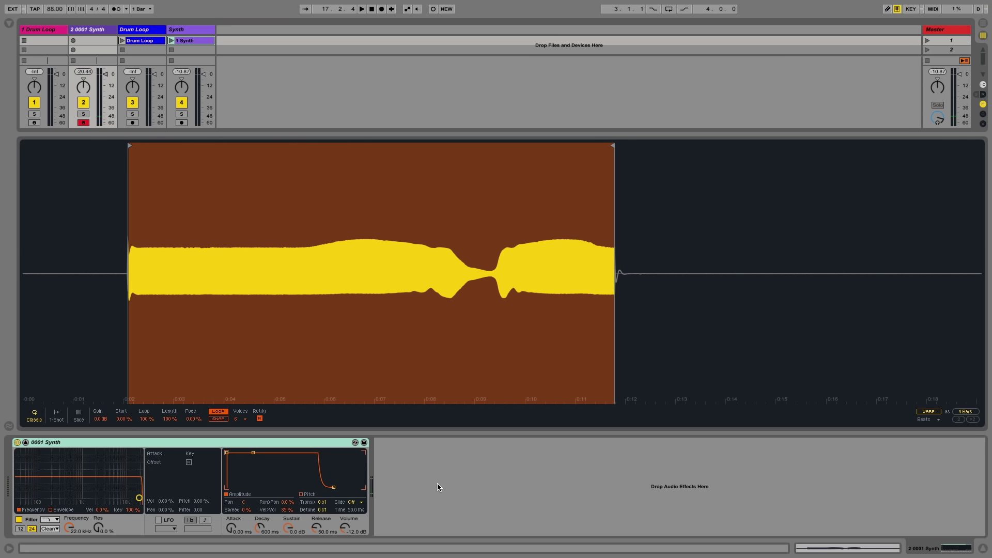
pyautogui.click(245, 419)
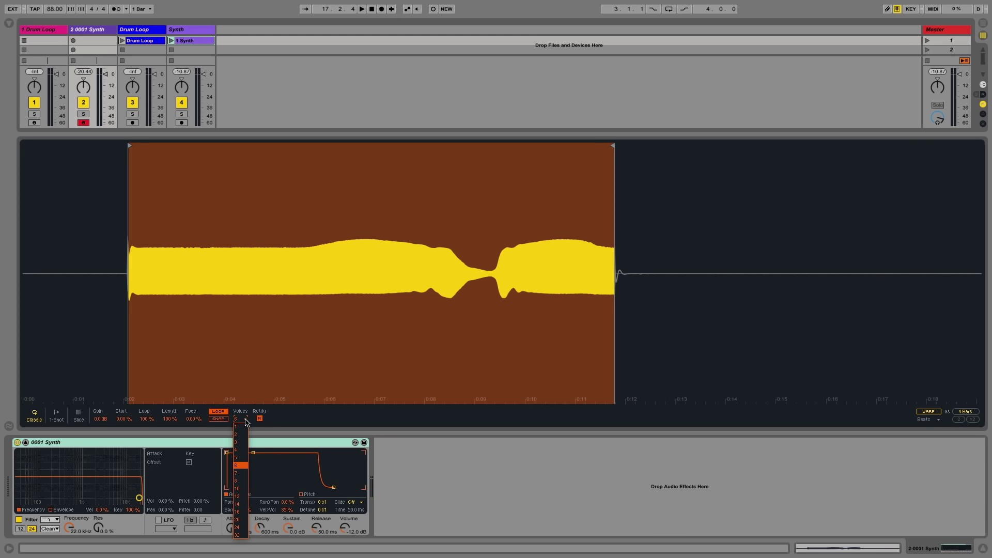
pyautogui.click(246, 422)
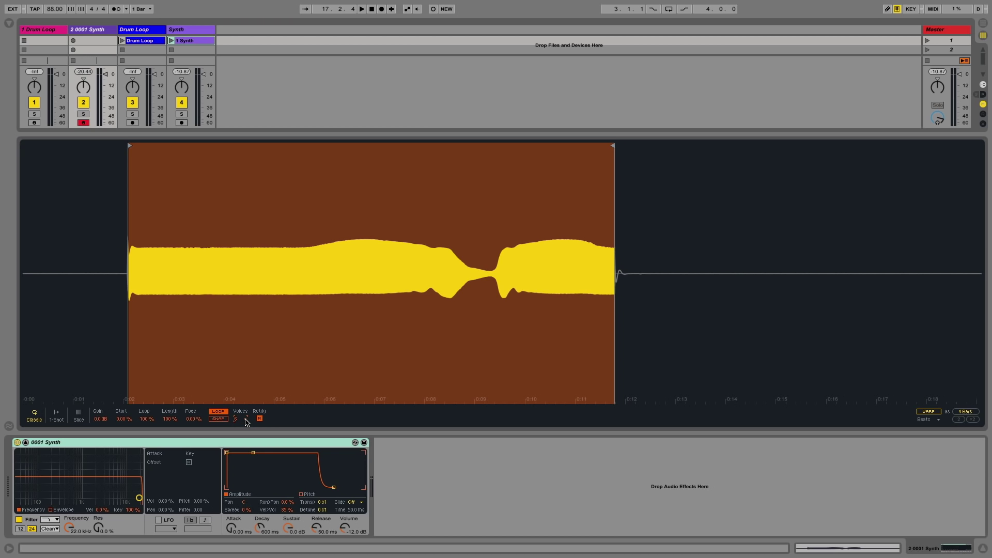
pyautogui.press('a')
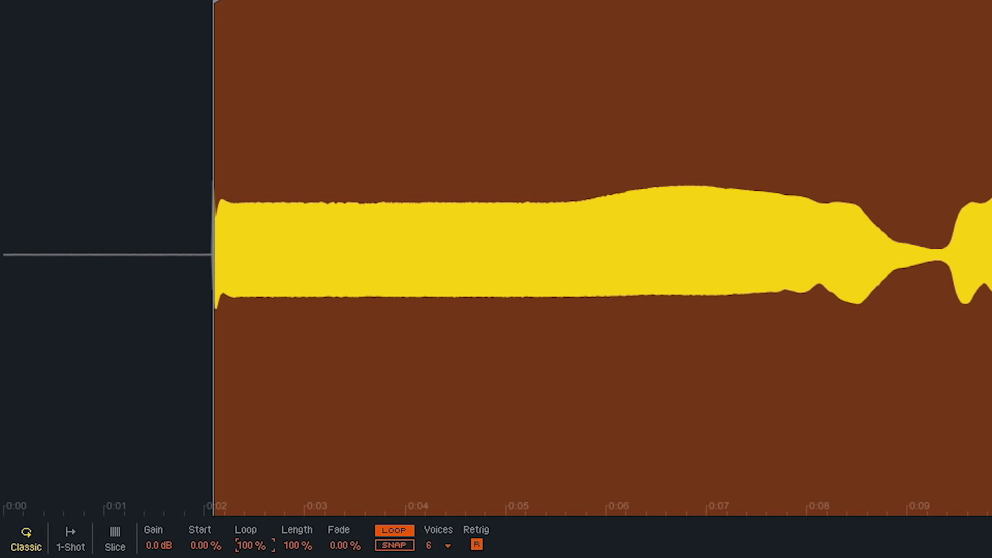
# Step: Drag Simpler's sustain Loop value down from 71.9 % to 12.5 %
pyautogui.moveTo(251, 545); pyautogui.dragTo(252, 557)
pyautogui.moveTo(133, 545); pyautogui.dragTo(133, 557)
pyautogui.moveTo(24, 545)
pyautogui.mouseDown()
pyautogui.moveTo(62, 557)
pyautogui.moveTo(110, 551)
pyautogui.moveTo(110, 533)
pyautogui.mouseUp()
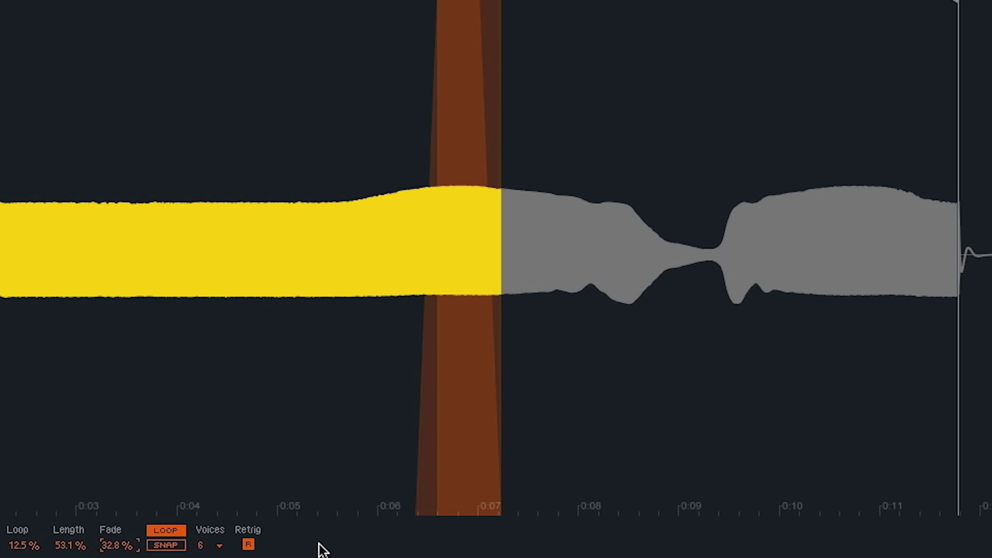